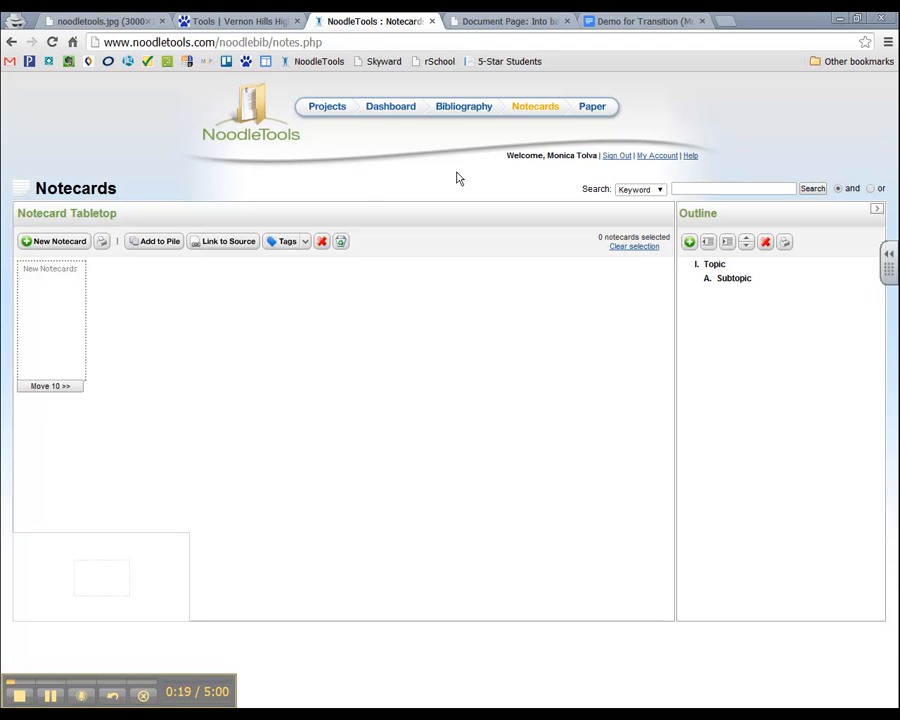
Start a new notecard on the Notecard Tabletop
{"action": "left_click", "coordinate": [56, 243]}
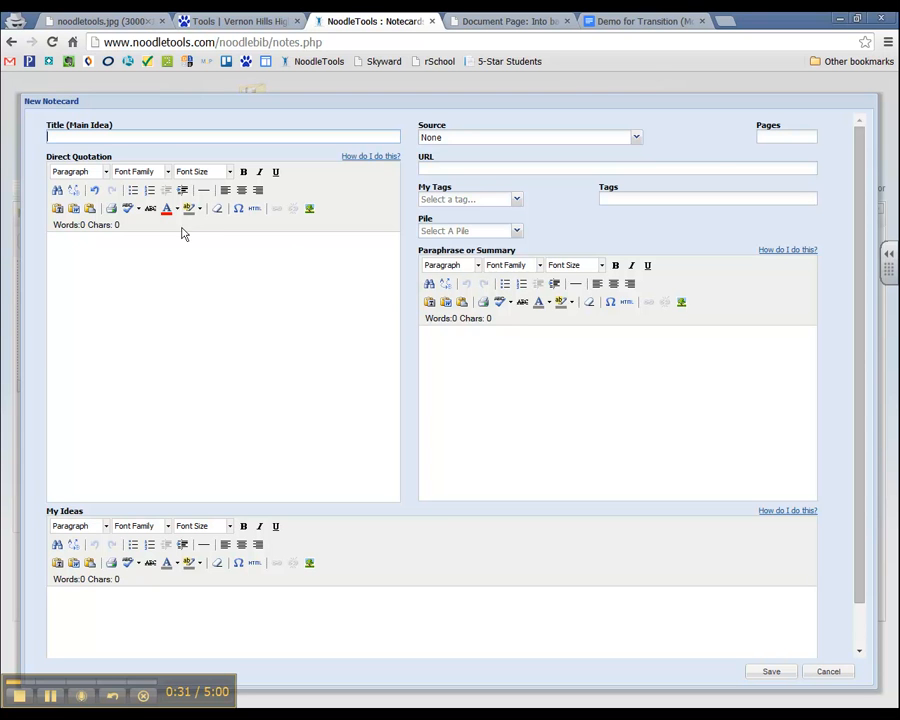
{"action": "left_click", "coordinate": [46, 157]}
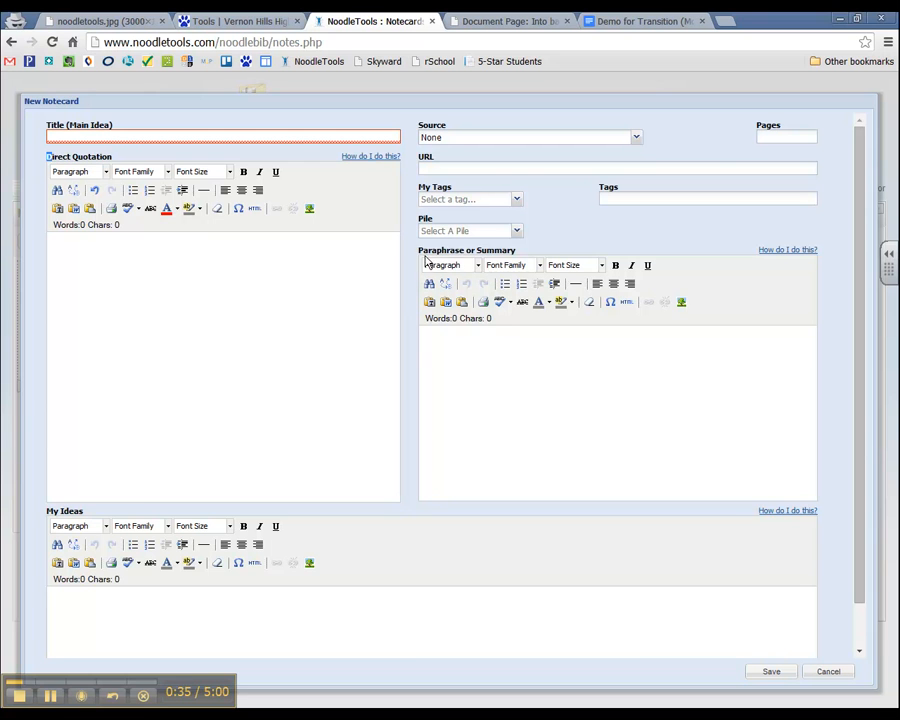
{"action": "left_click_drag", "start_coordinate": [418, 249], "coordinate": [520, 249]}
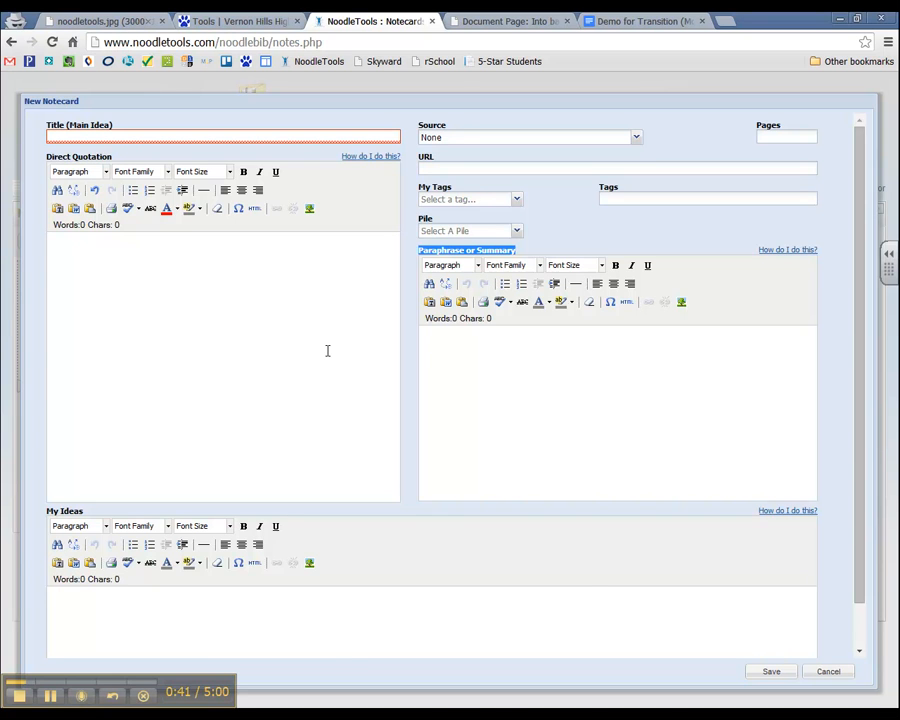
Copy the paragraph beginning "On May 11th the rebels held bogus referendums" from the eLibrary article "Into battle; Ukraine's troubles"
{"action": "left_click", "coordinate": [470, 20]}
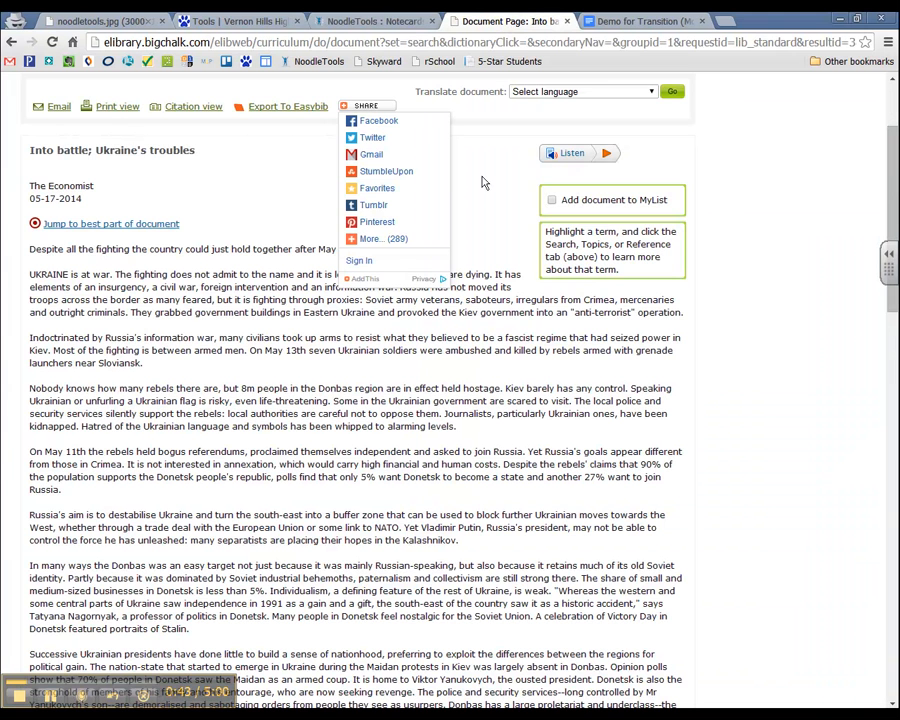
{"action": "scroll", "coordinate": [481, 183], "scroll_direction": "up", "scroll_amount": 3}
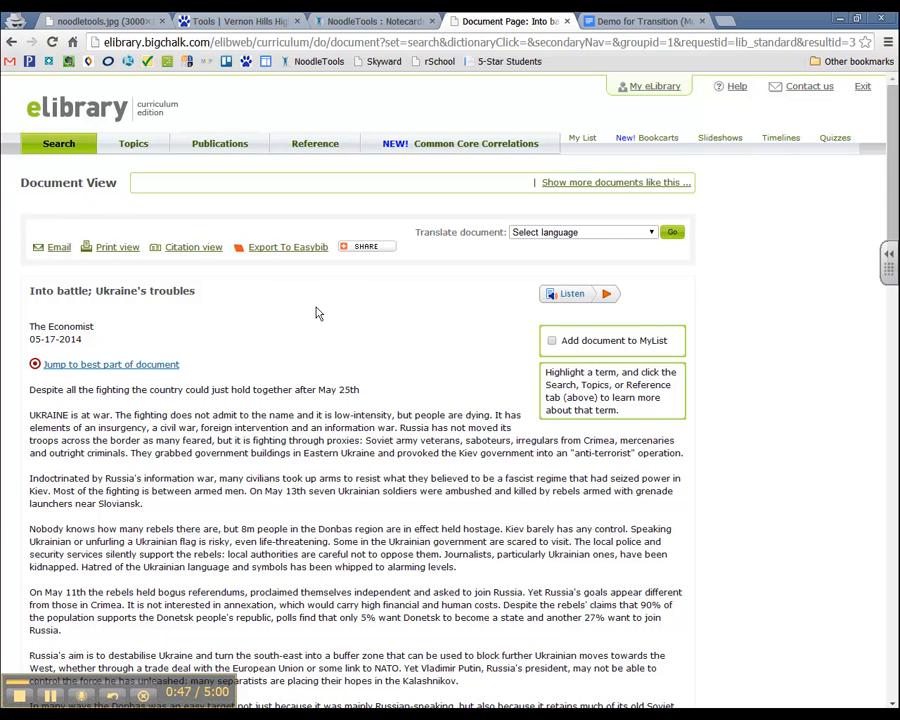
{"action": "scroll", "coordinate": [316, 314], "scroll_direction": "down", "scroll_amount": 1}
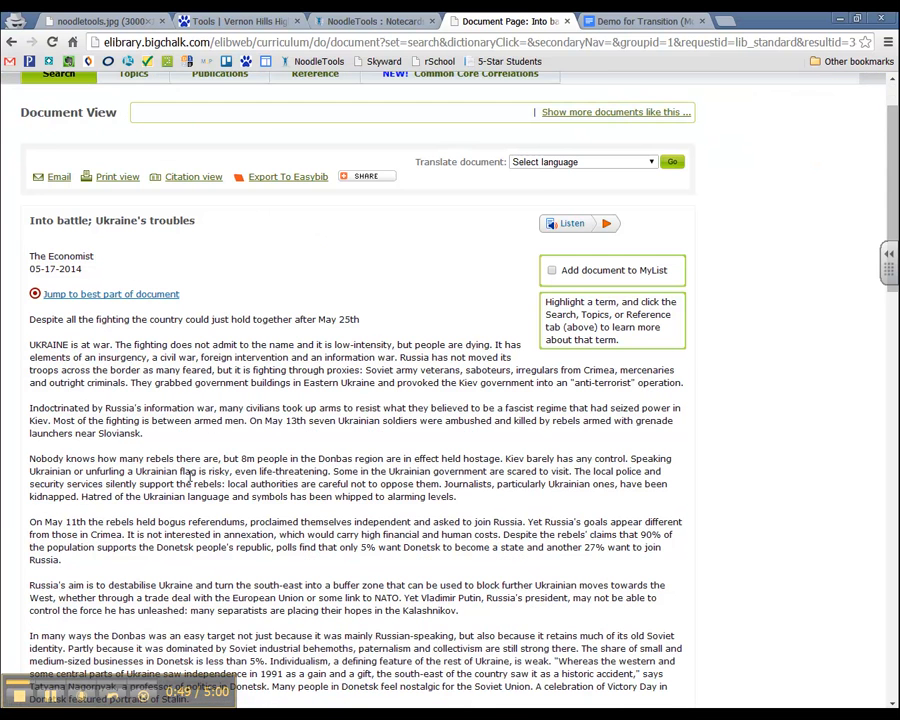
{"action": "scroll", "coordinate": [190, 476], "scroll_direction": "down", "scroll_amount": 1}
{"action": "left_click_drag", "start_coordinate": [30, 453], "coordinate": [72, 492]}
{"action": "key", "text": "ctrl+c"}
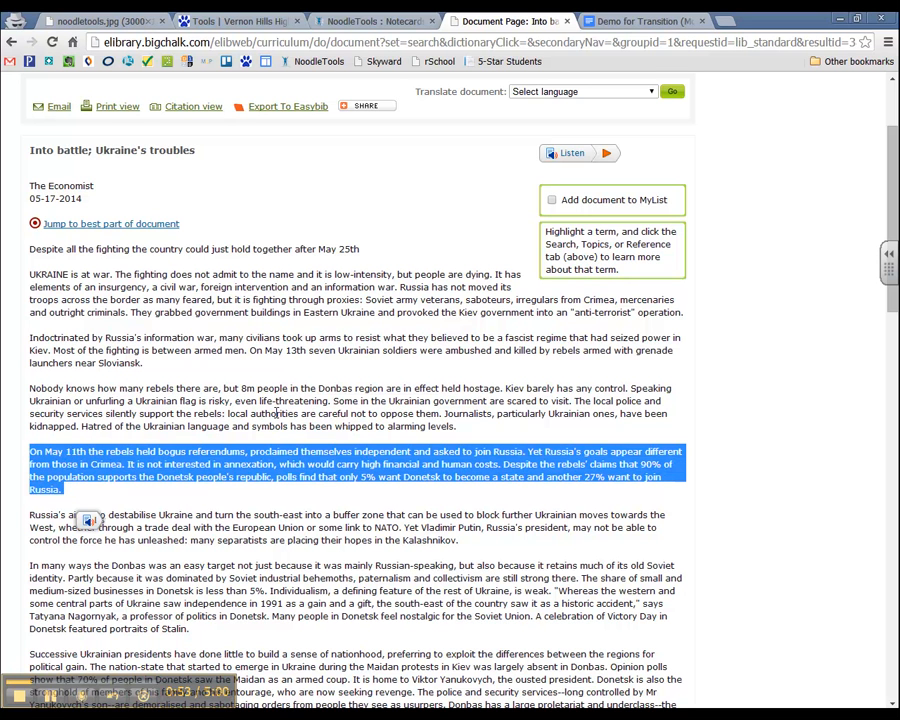
Return to the NoodleTools notecard and paste the copied article paragraph as the Direct Quotation
{"action": "left_click", "coordinate": [349, 20]}
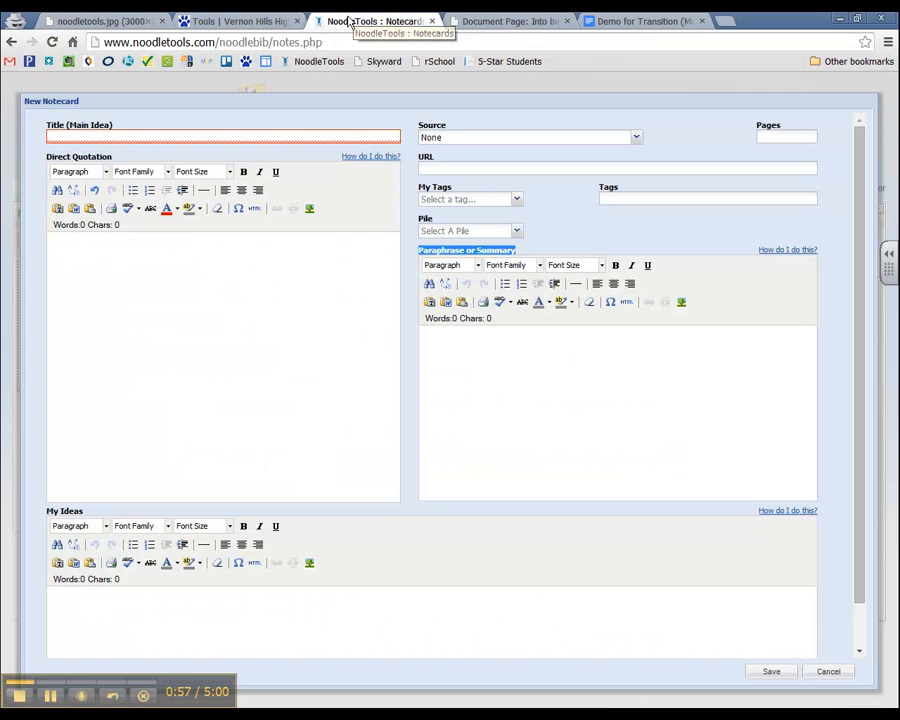
{"action": "left_click", "coordinate": [95, 300]}
{"action": "key", "text": "ctrl+v"}
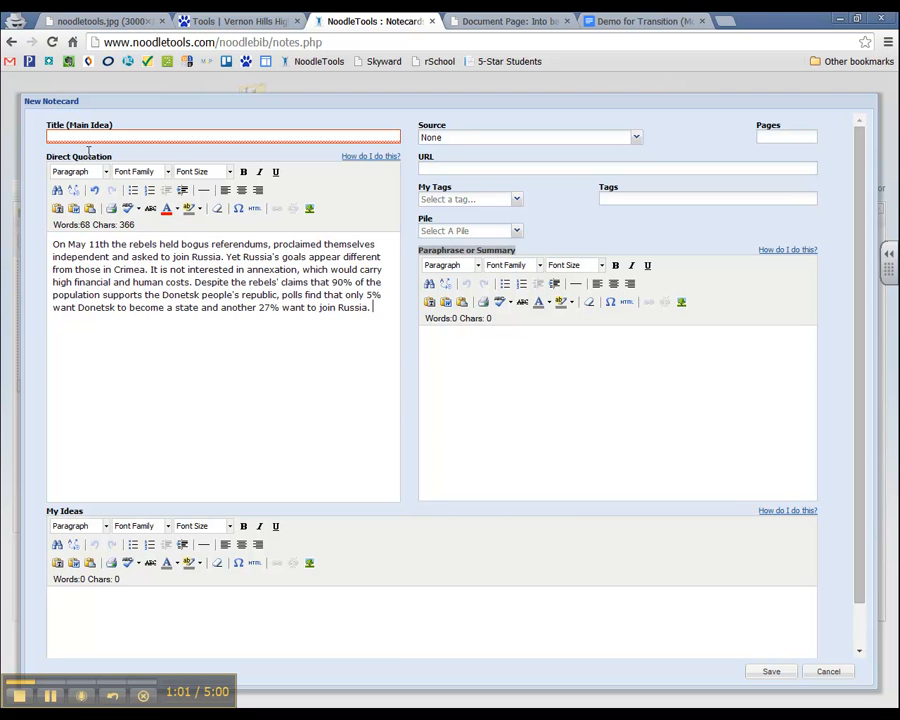
{"action": "left_click_drag", "start_coordinate": [47, 157], "coordinate": [116, 167]}
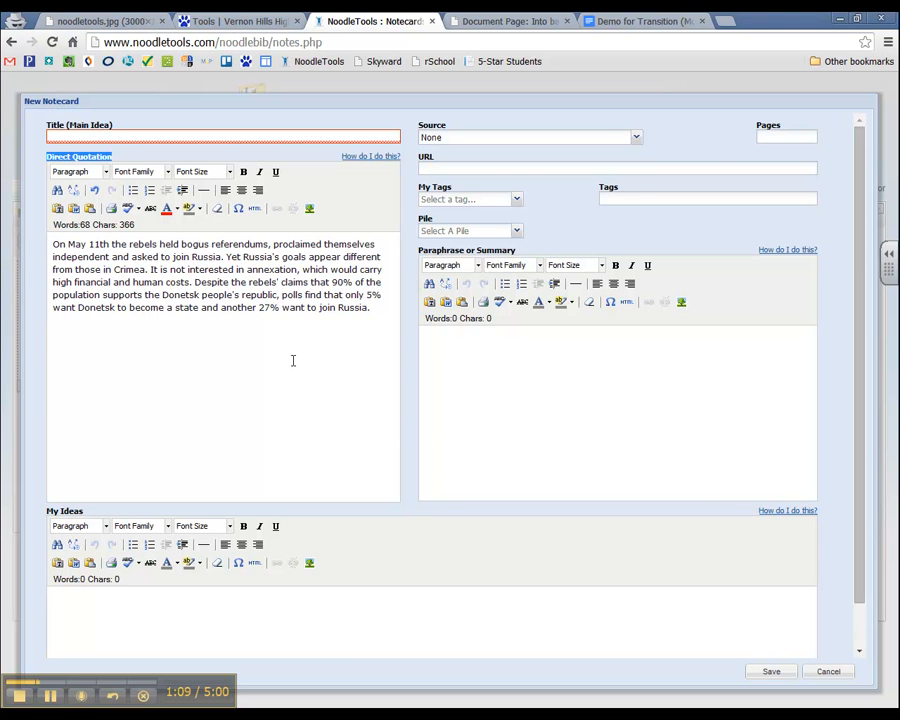
{"action": "left_click", "coordinate": [41, 223]}
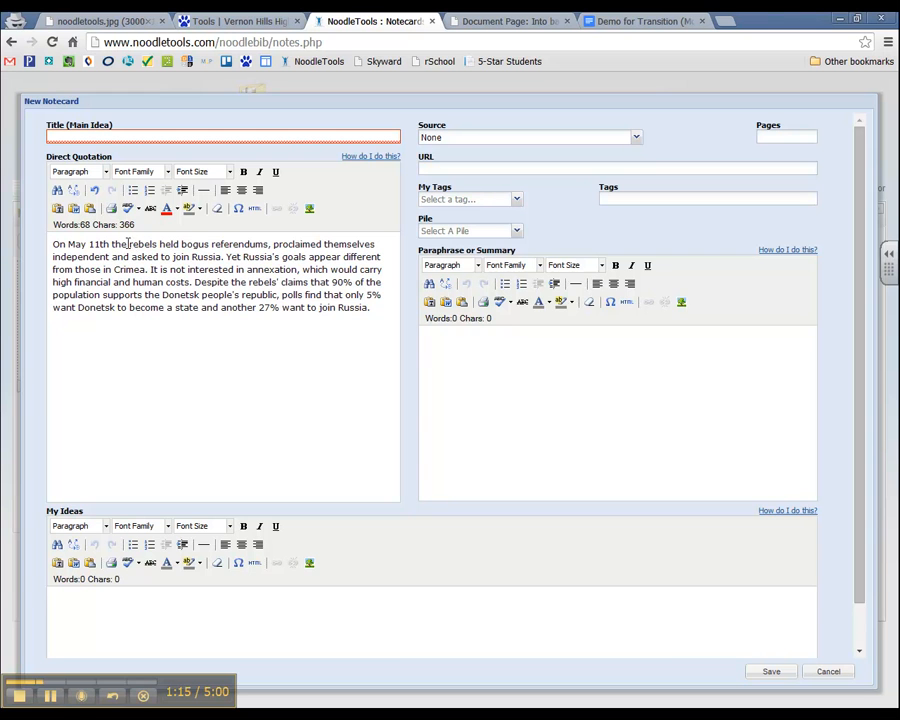
In the direct quotation, colour the word "rebels" green and "Russia" in "Russia's goals" orange
{"action": "left_click_drag", "start_coordinate": [127, 243], "coordinate": [153, 243]}
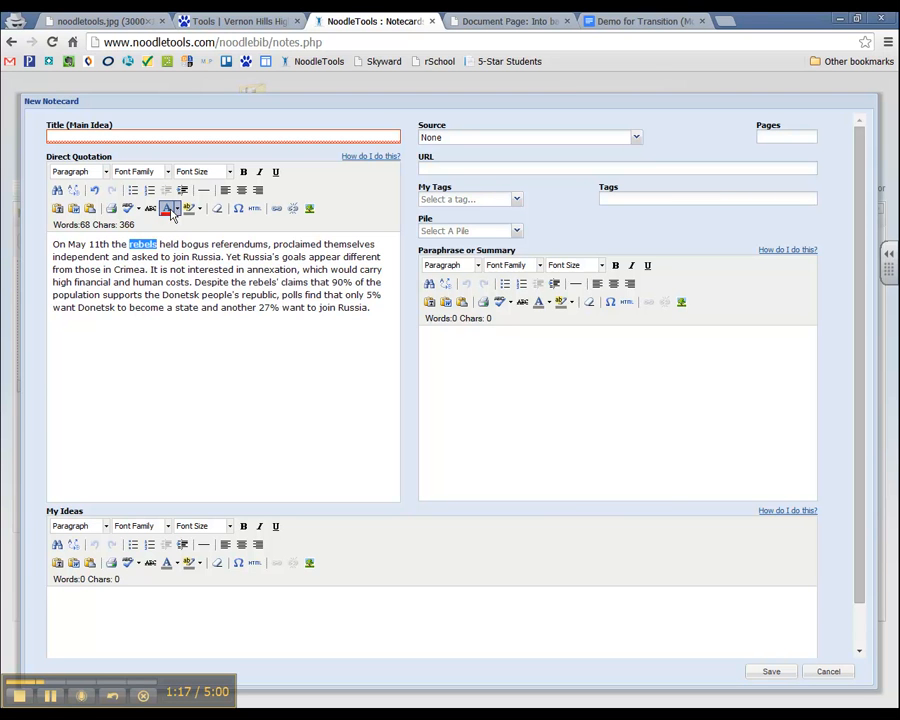
{"action": "left_click", "coordinate": [179, 210]}
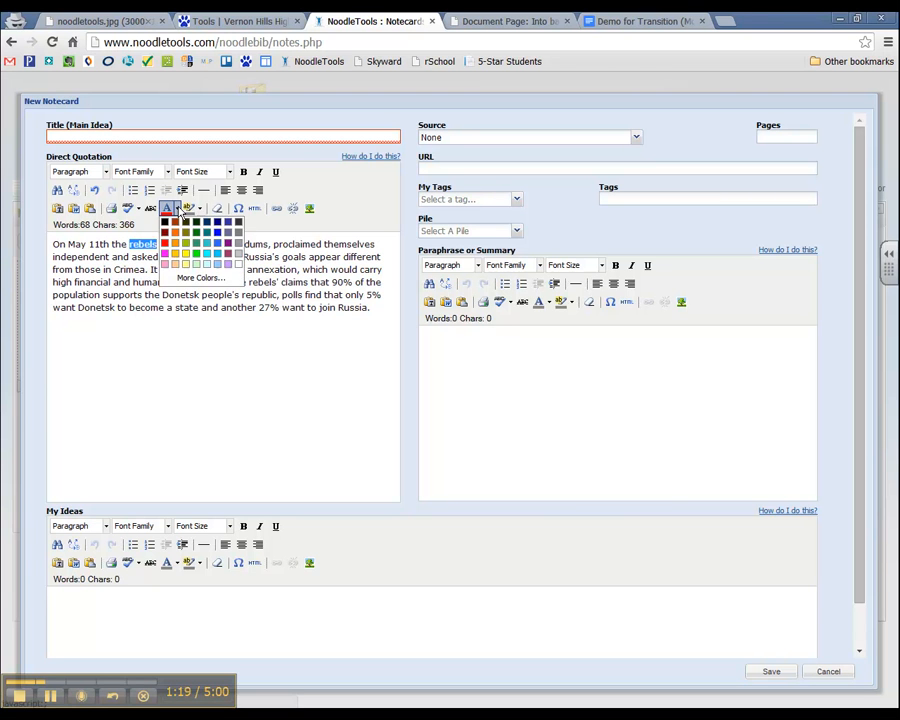
{"action": "left_click", "coordinate": [197, 244]}
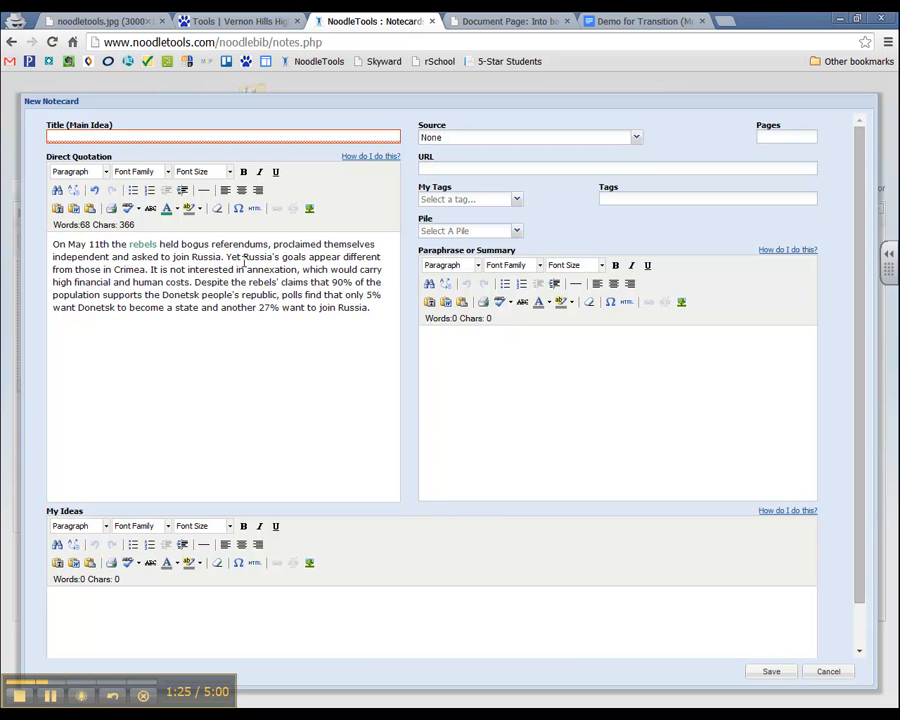
{"action": "left_click_drag", "start_coordinate": [243, 257], "coordinate": [272, 257]}
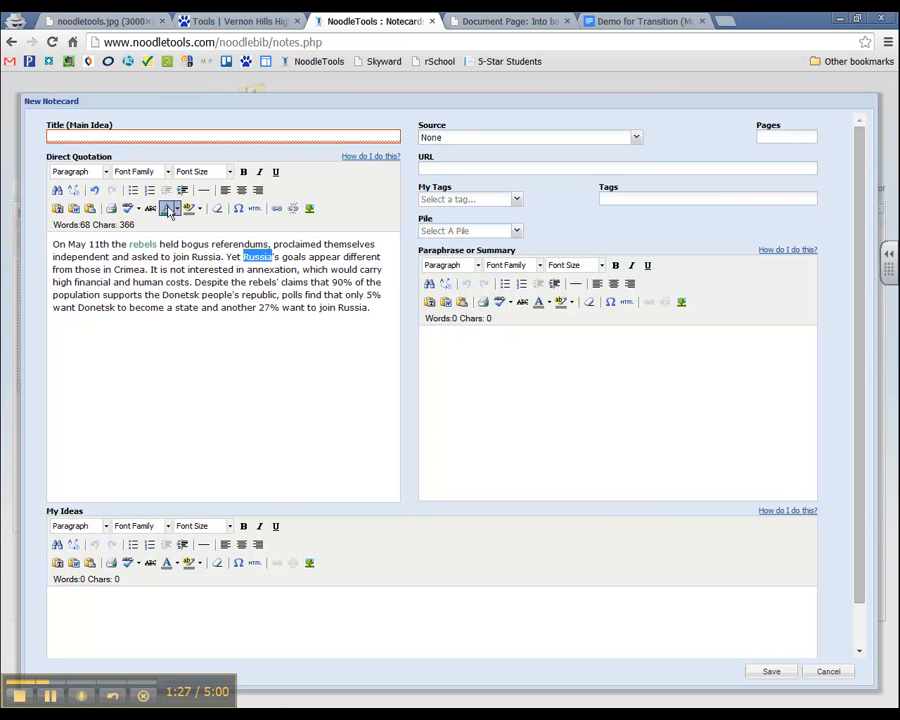
{"action": "left_click", "coordinate": [176, 210]}
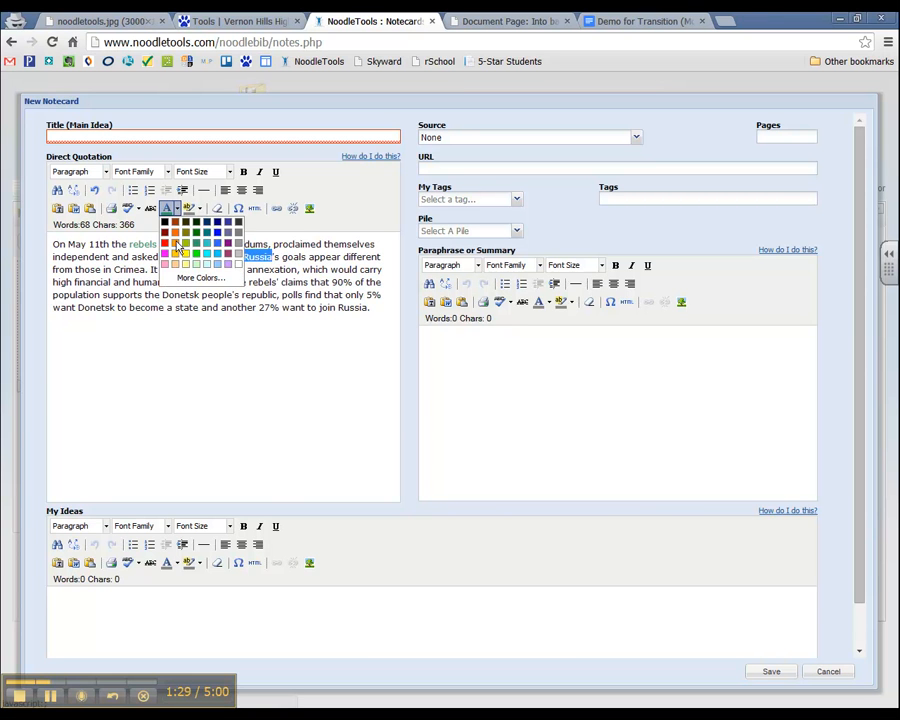
{"action": "left_click", "coordinate": [179, 236]}
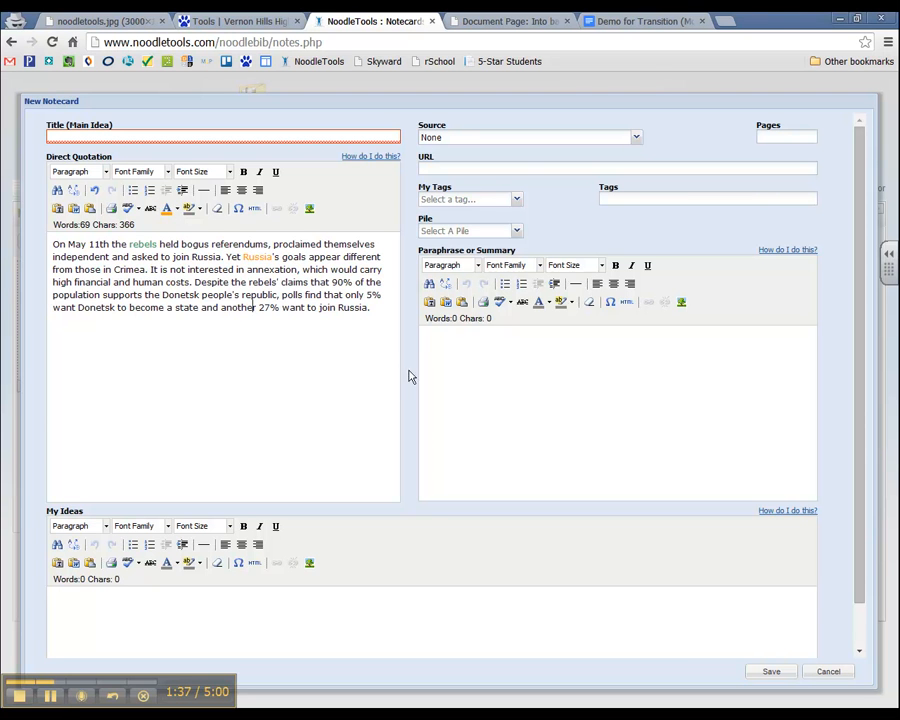
Write a bulleted list in Paraphrase or Summary with the items "Rebels", "Russia" and "public opinion"
{"action": "left_click", "coordinate": [505, 283]}
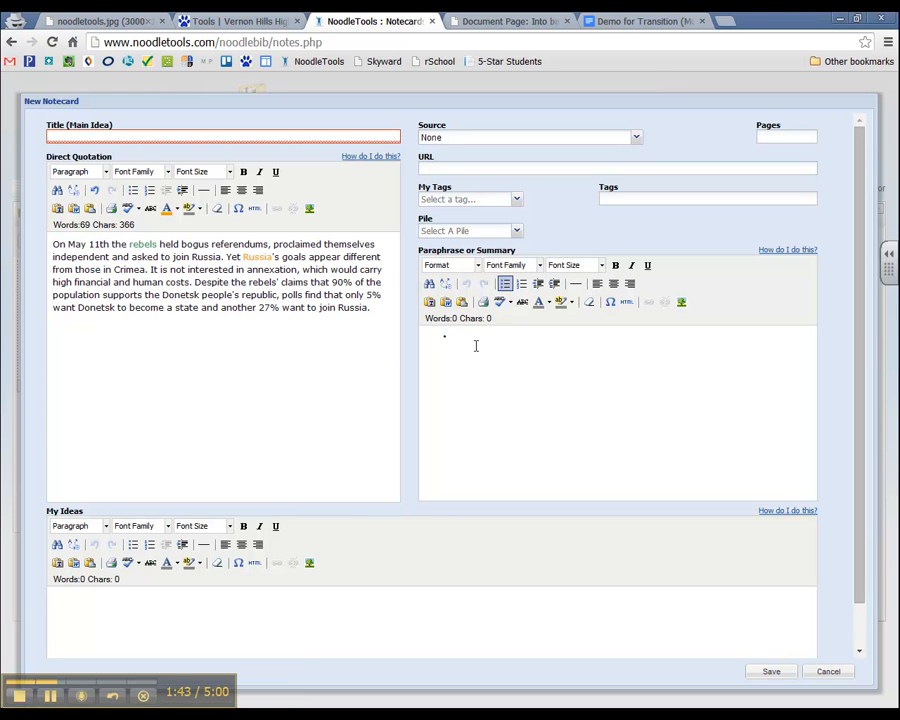
{"action": "type", "text": "Rebels Russia "}
{"action": "type", "text": "public opinion"}
Write "What does NATO say this?" and, on a new line, "Look more into the rebels background." under My Ideas
{"action": "scroll", "coordinate": [392, 582], "scroll_direction": "down", "scroll_amount": 1}
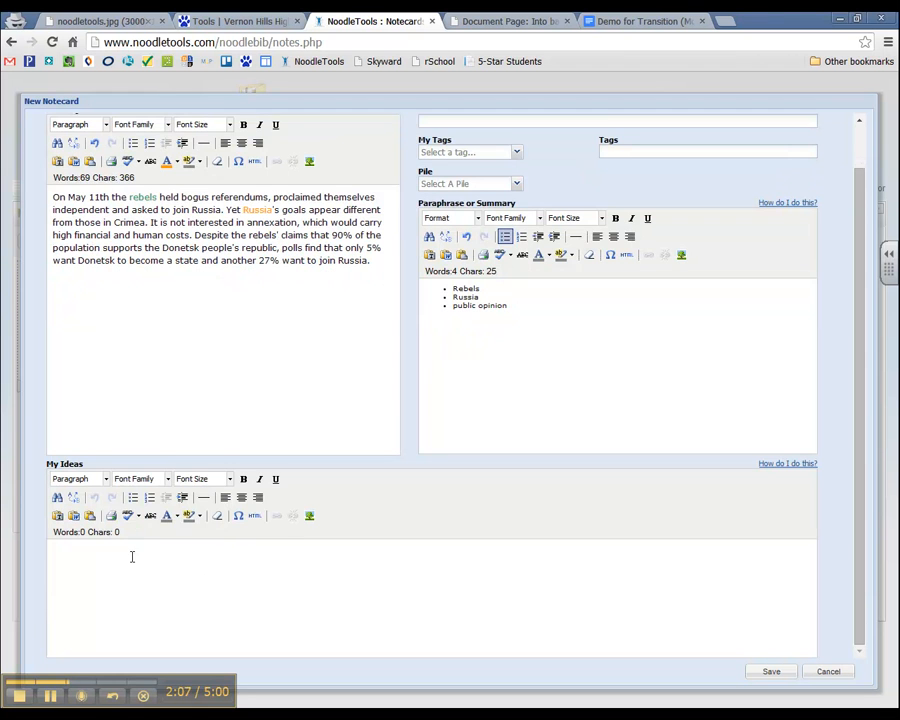
{"action": "left_click", "coordinate": [96, 565]}
{"action": "type", "text": "What does NATO"}
{"action": "type", "text": " say this? "}
{"action": "type", "text": "Look more into t"}
{"action": "type", "text": "he "}
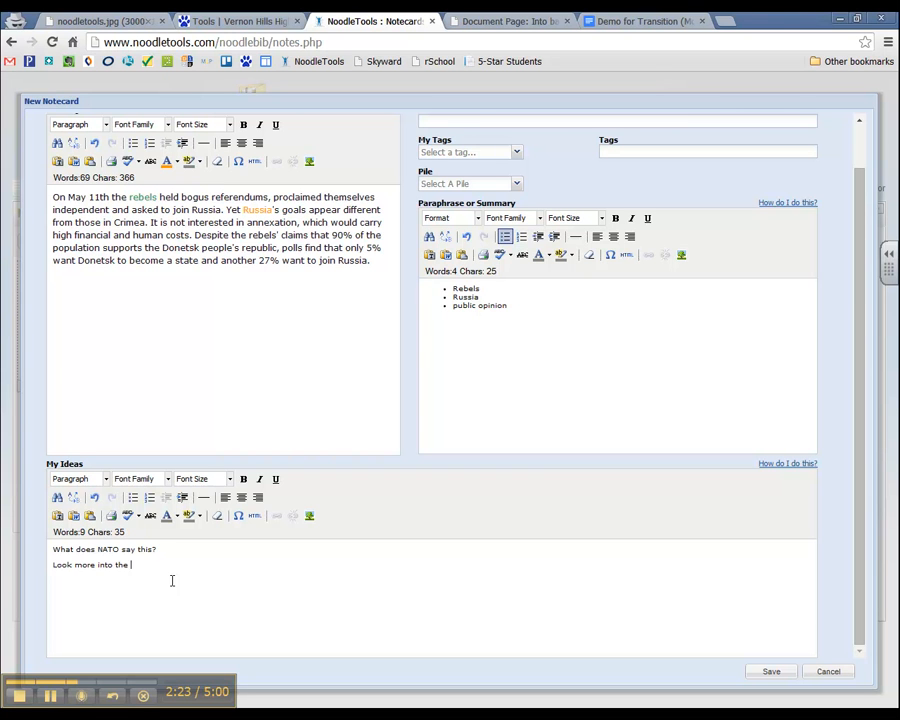
{"action": "type", "text": "rebels background."}
Title the notecard "Rebels and Russia"
{"action": "scroll", "coordinate": [492, 601], "scroll_direction": "up", "scroll_amount": 1}
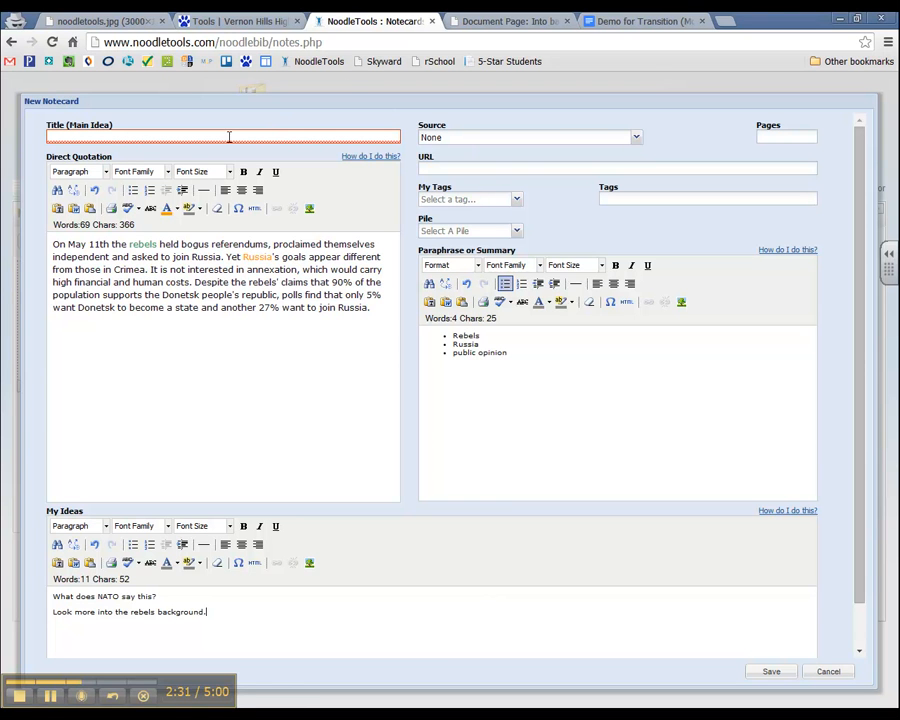
{"action": "left_click", "coordinate": [91, 133]}
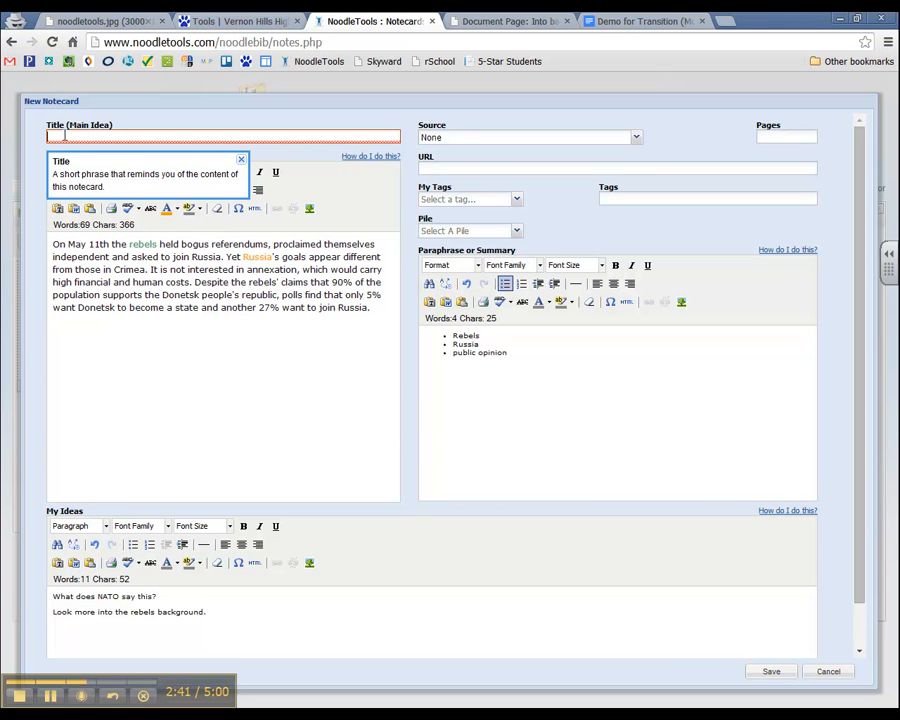
{"action": "type", "text": "Rebels"}
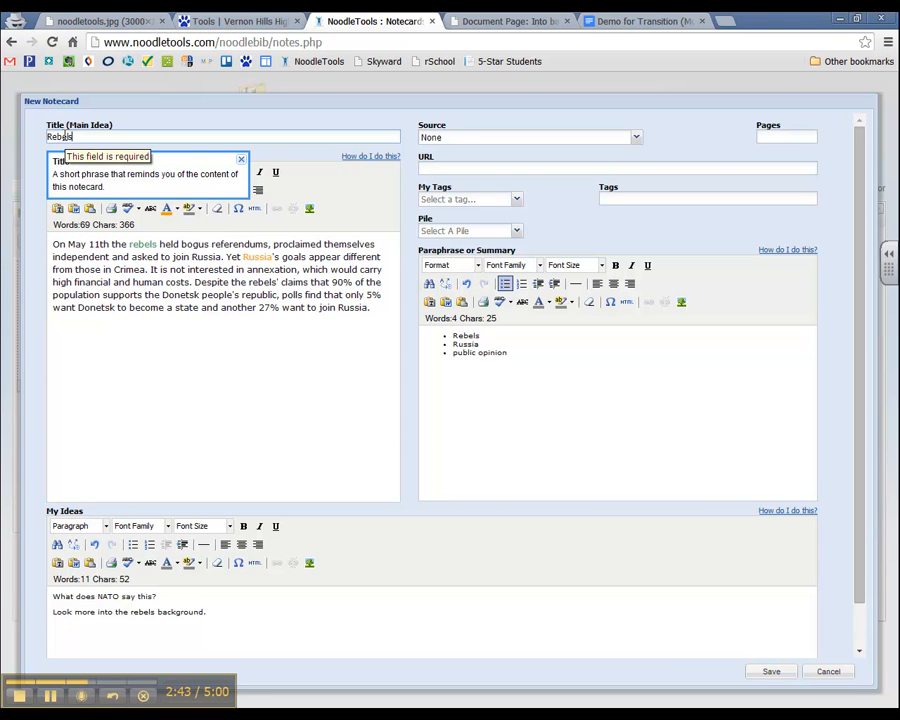
{"action": "type", "text": " and Russia"}
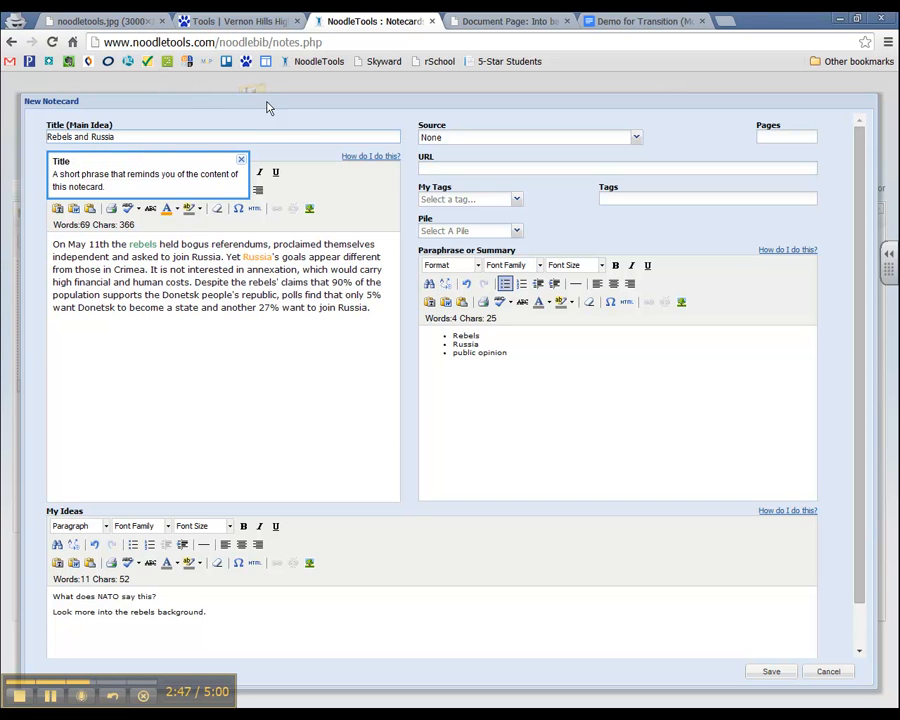
{"action": "left_click", "coordinate": [299, 118]}
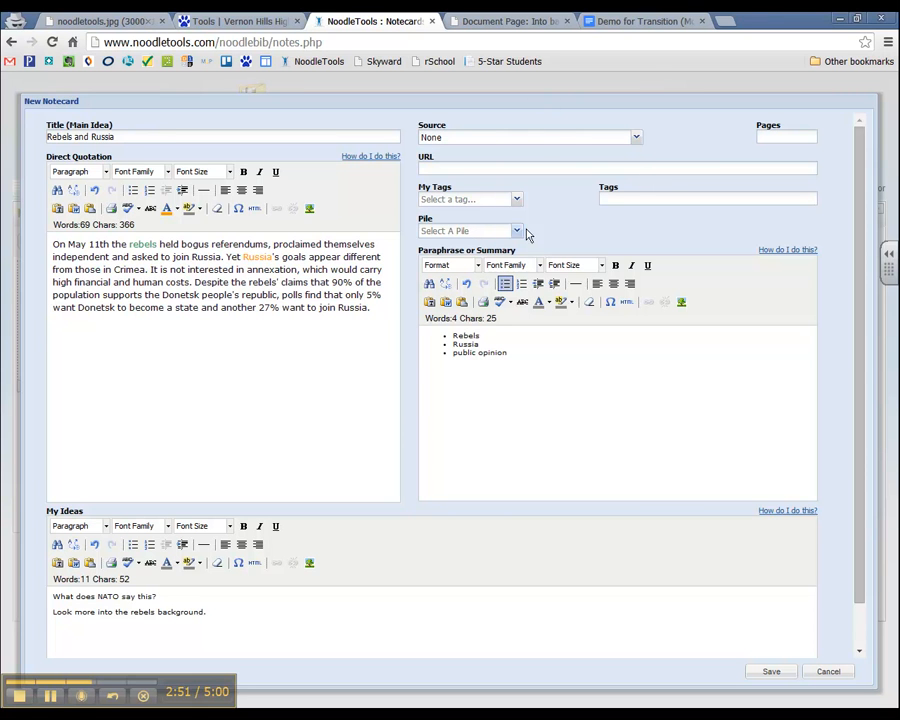
Link the notecard to the Economist source "Into battle; Ukraine's troubles."
{"action": "left_click", "coordinate": [563, 142]}
{"action": "left_click", "coordinate": [563, 145]}
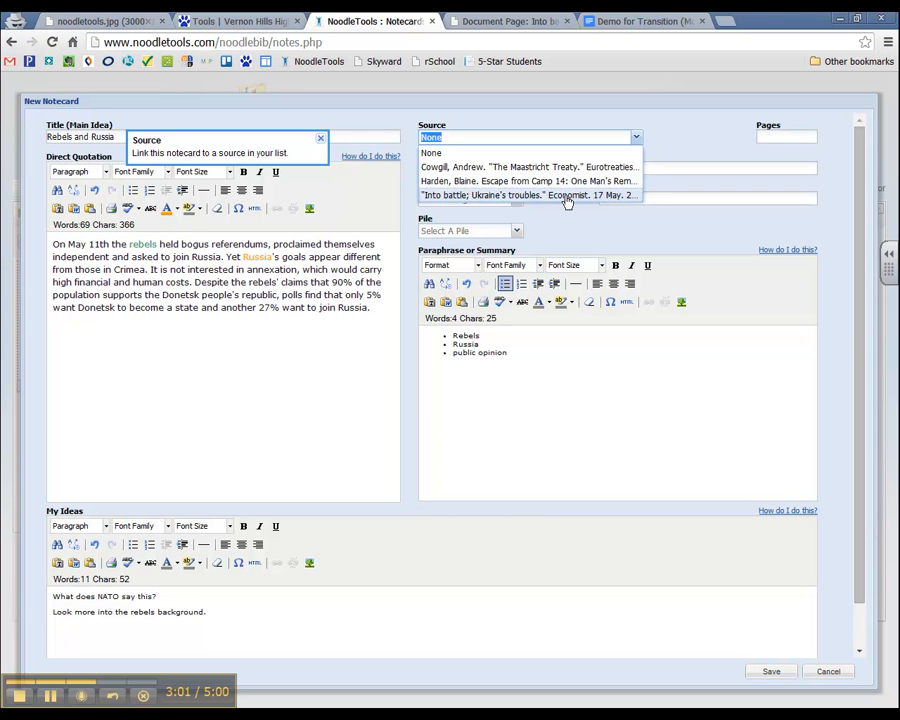
{"action": "left_click", "coordinate": [554, 196]}
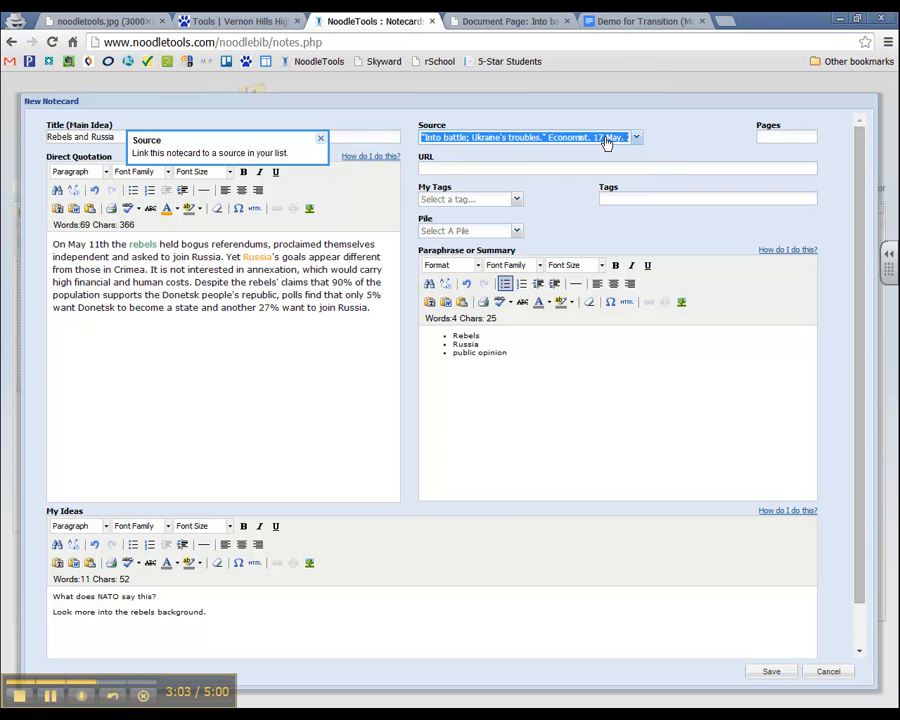
{"action": "left_click", "coordinate": [787, 136]}
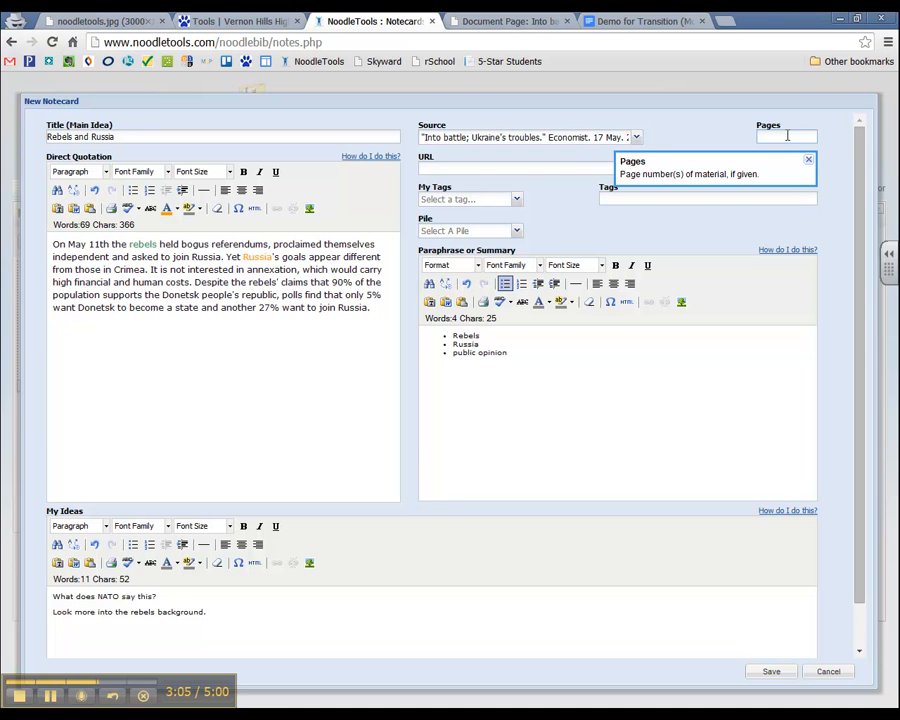
Copy the web address of the eLibrary article and paste it as the notecard's URL
{"action": "left_click", "coordinate": [470, 168]}
{"action": "left_click", "coordinate": [507, 20]}
{"action": "left_click", "coordinate": [397, 43]}
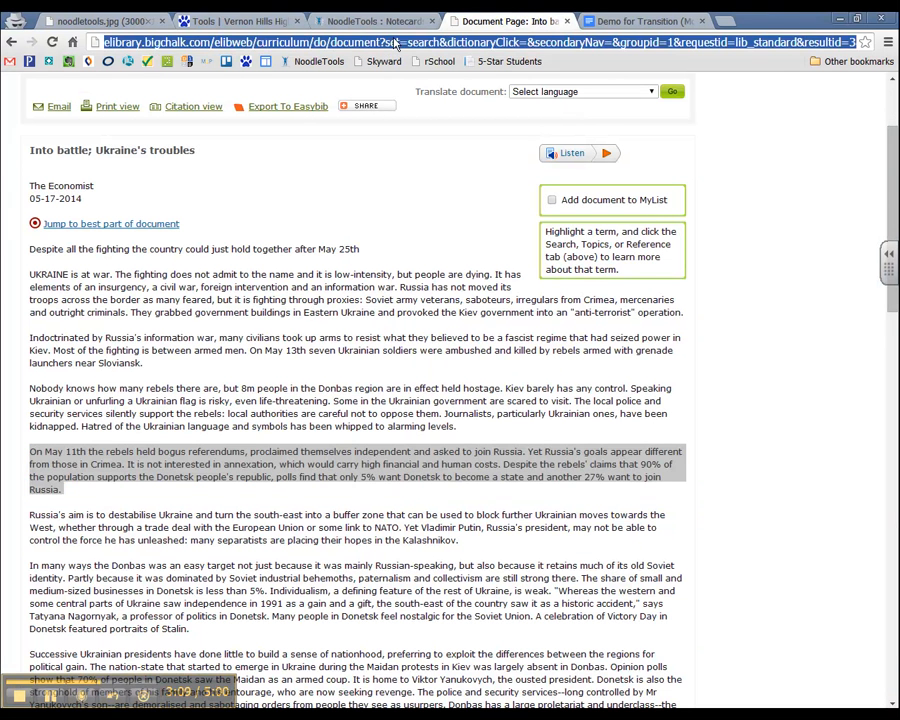
{"action": "left_click", "coordinate": [362, 20]}
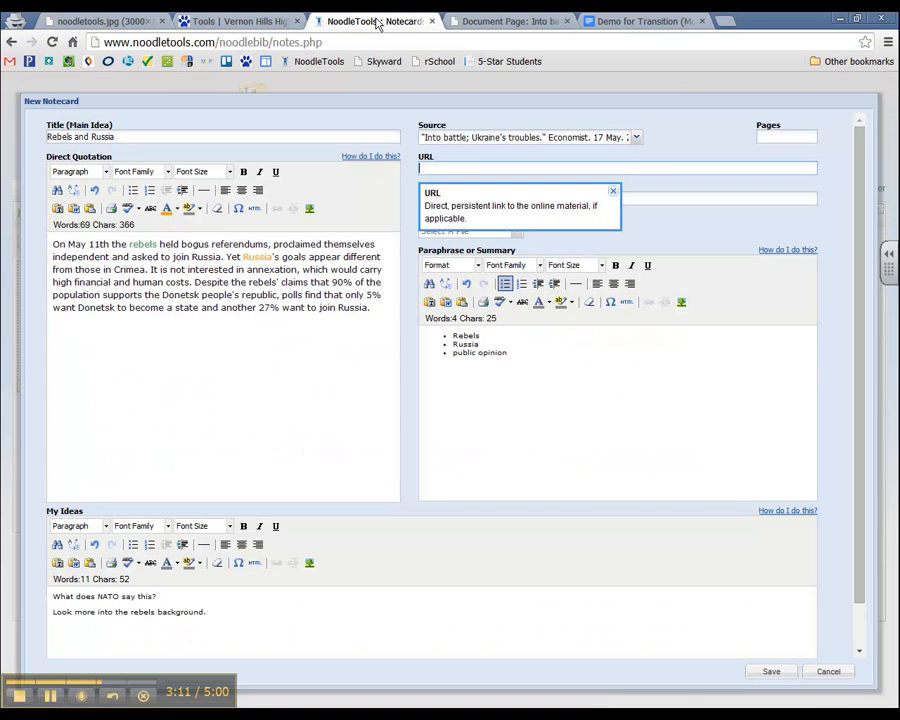
{"action": "key", "text": "ctrl+v"}
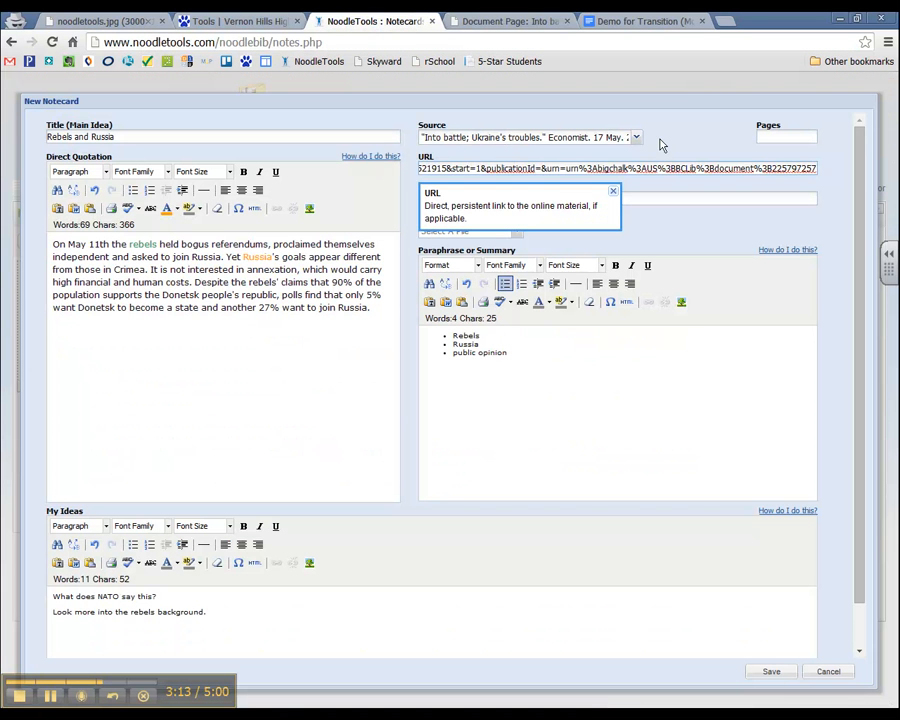
Tag the notecard with "Russia" and save it
{"action": "left_click", "coordinate": [600, 186]}
{"action": "left_click", "coordinate": [605, 197]}
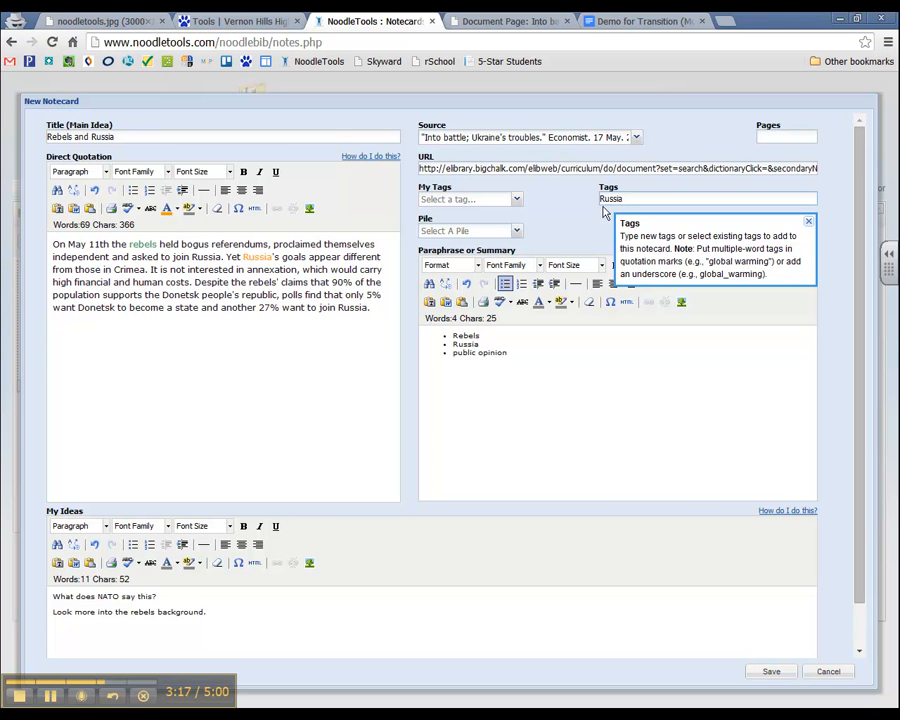
{"action": "left_click", "coordinate": [563, 213]}
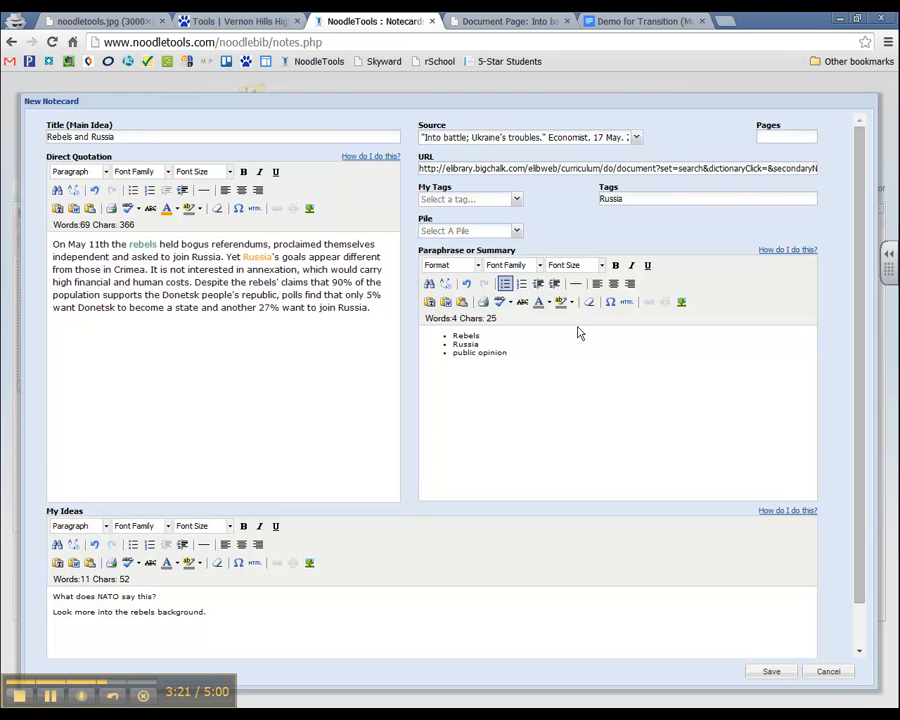
{"action": "scroll", "coordinate": [579, 331], "scroll_direction": "down", "scroll_amount": 1}
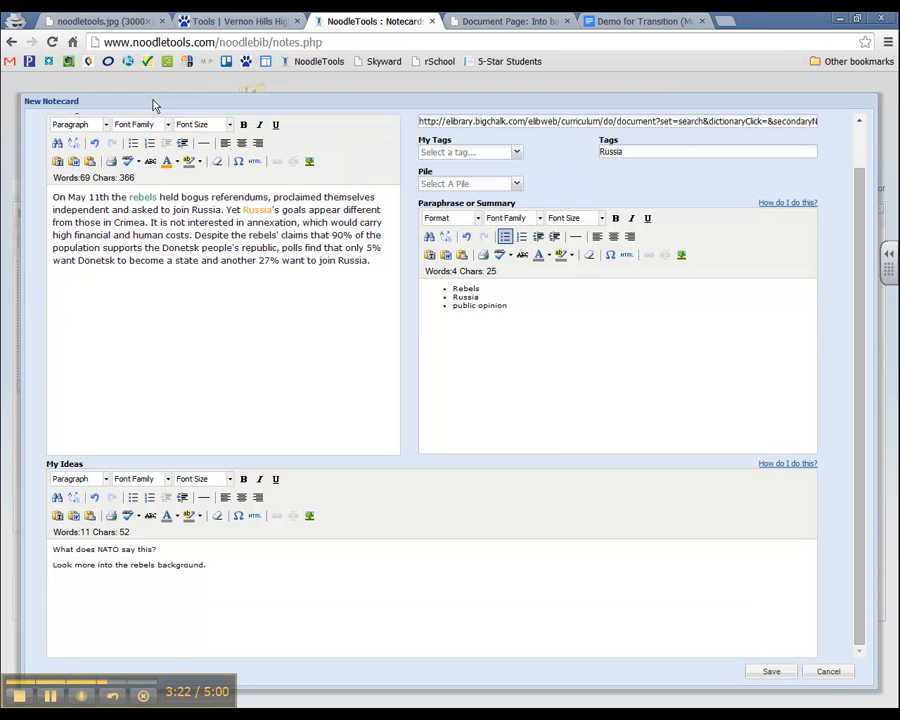
{"action": "left_click", "coordinate": [781, 675]}
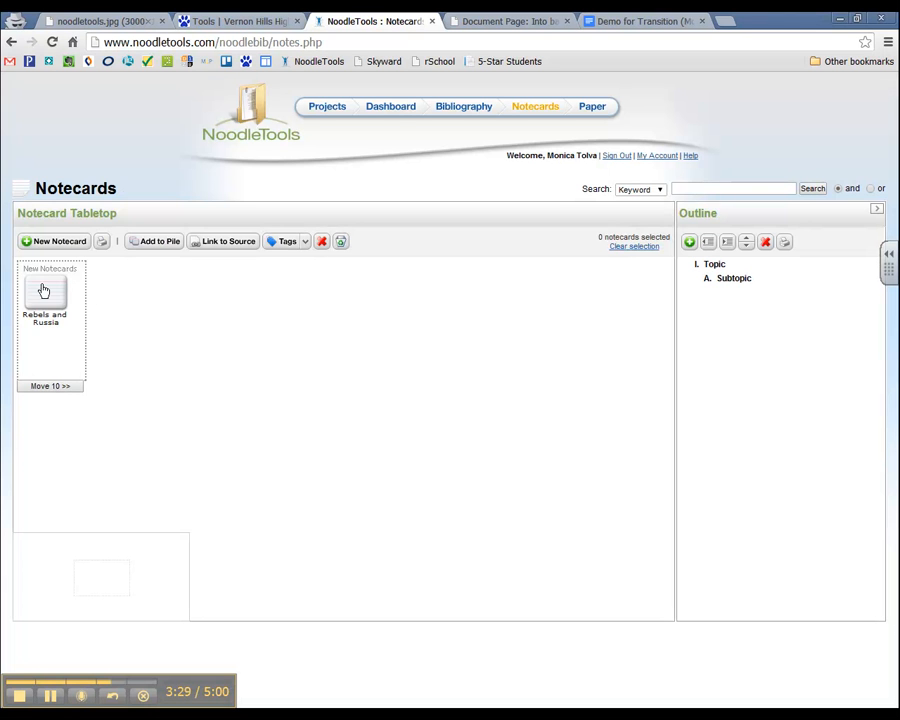
Move the "Rebels and Russia" notecard out of the New Notecards area onto the open tabletop and select it
{"action": "left_click_drag", "start_coordinate": [42, 287], "coordinate": [221, 378]}
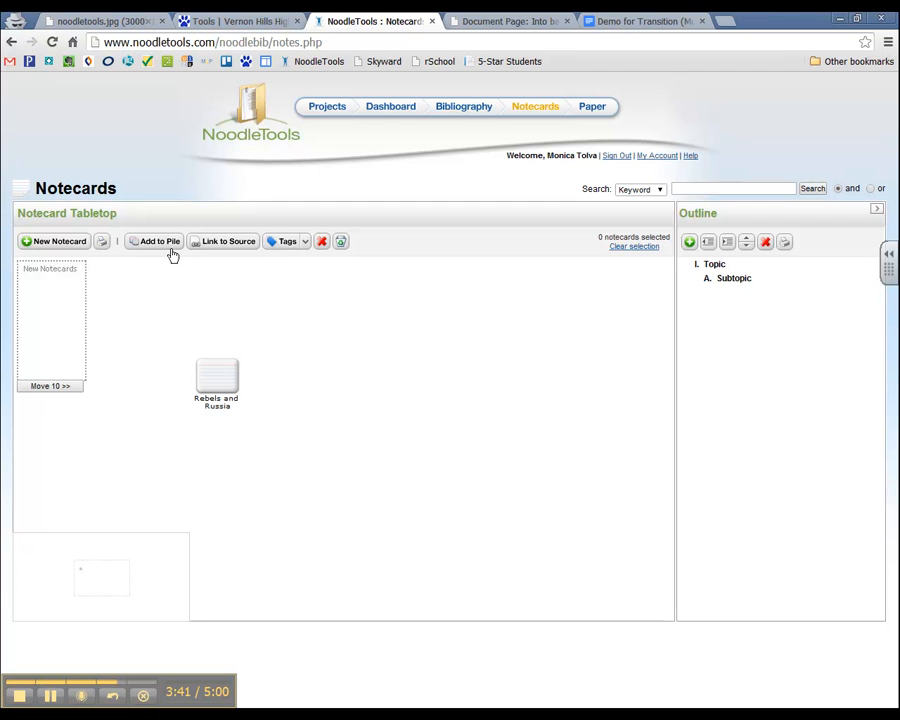
{"action": "left_click", "coordinate": [224, 380]}
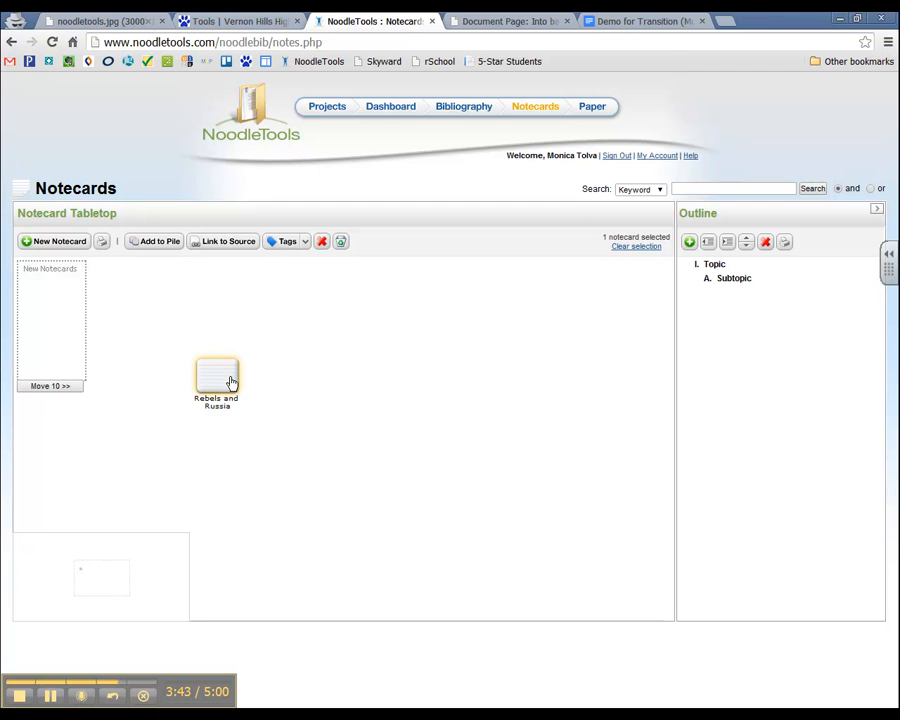
{"action": "left_click", "coordinate": [305, 244]}
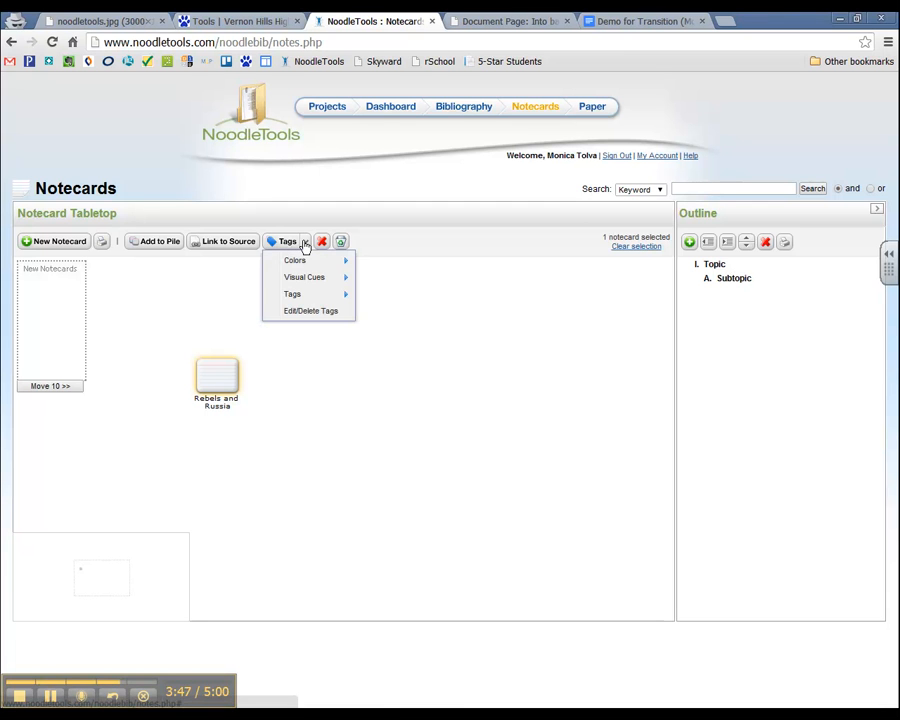
{"action": "mouse_move", "coordinate": [307, 265]}
{"action": "mouse_move", "coordinate": [336, 285]}
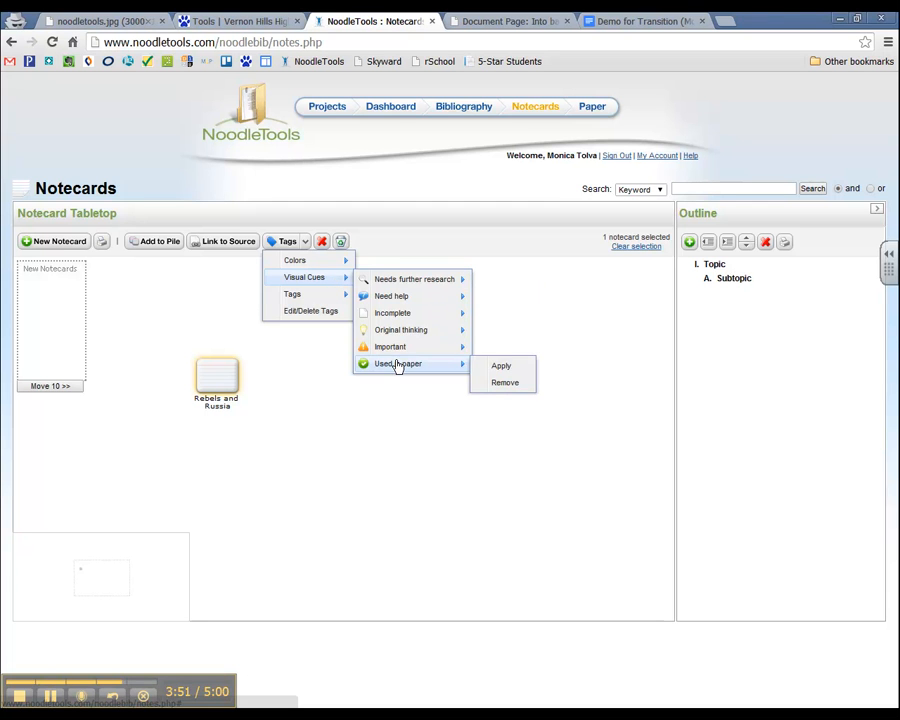
{"action": "mouse_move", "coordinate": [398, 300]}
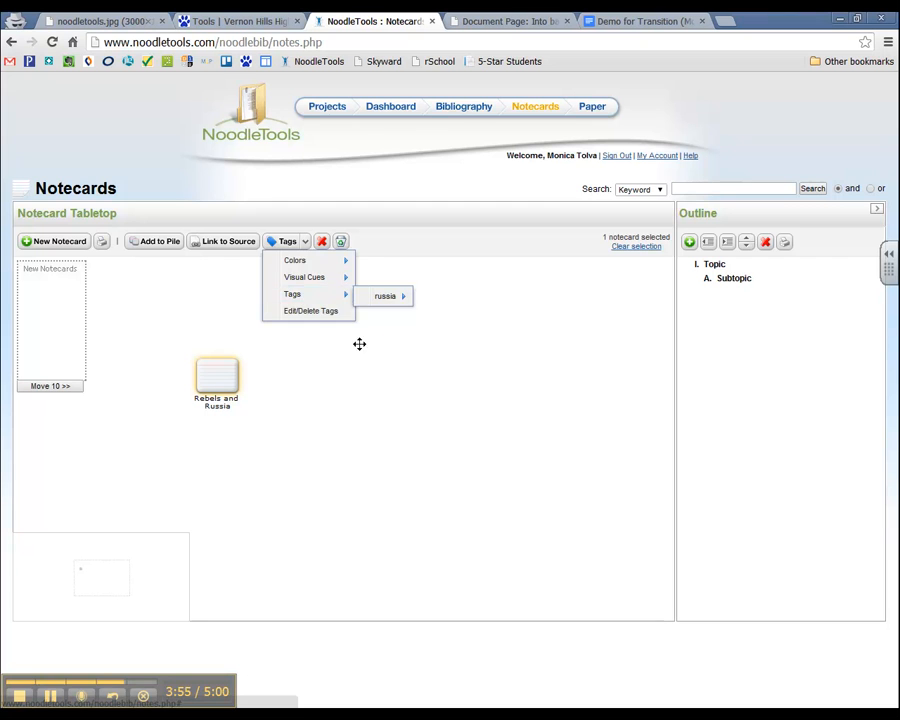
{"action": "left_click", "coordinate": [424, 380]}
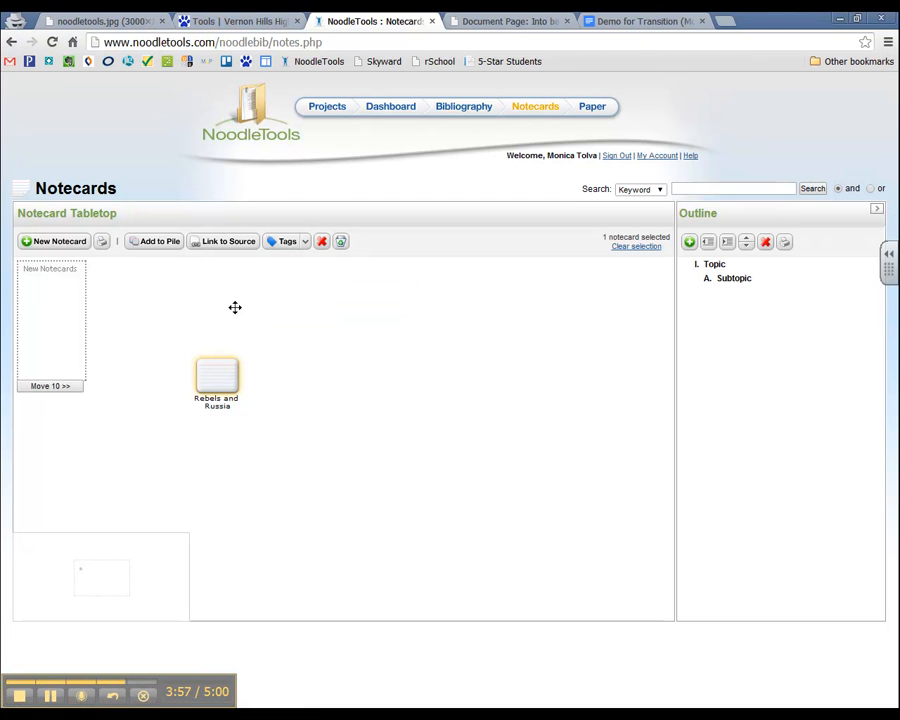
Add the "Rebels and Russia" notecard to the outline under Subtopic A of Topic I
{"action": "mouse_move", "coordinate": [227, 372]}
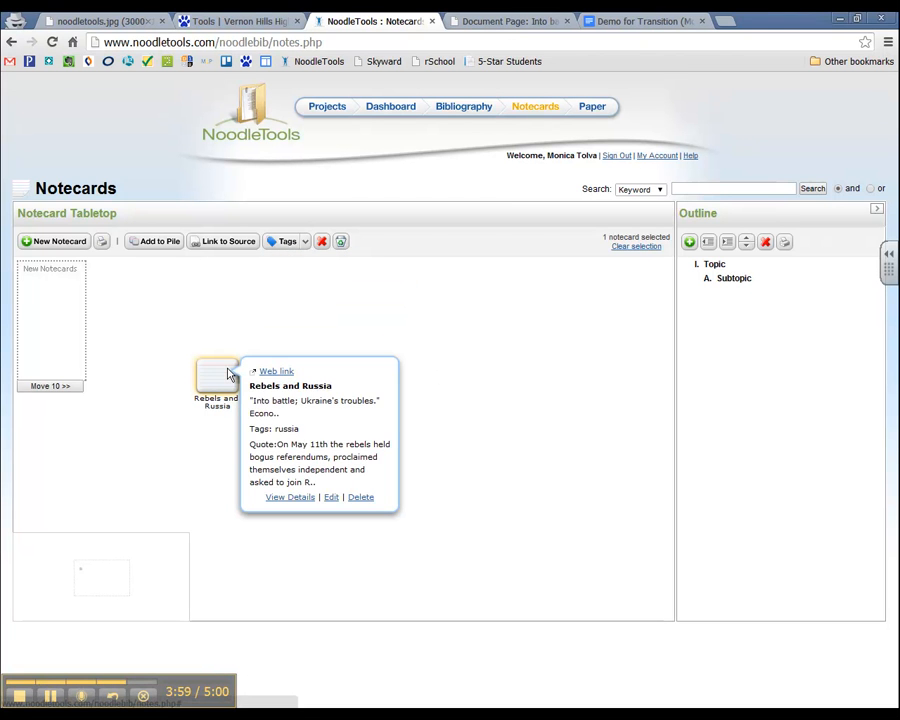
{"action": "left_click", "coordinate": [717, 264]}
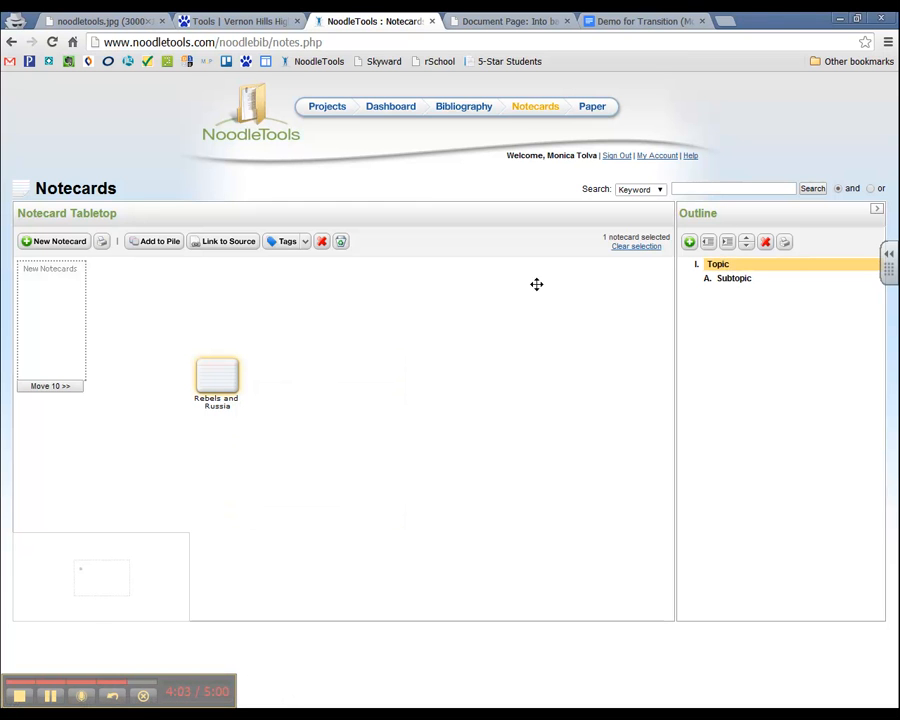
{"action": "left_click_drag", "start_coordinate": [229, 381], "coordinate": [753, 284]}
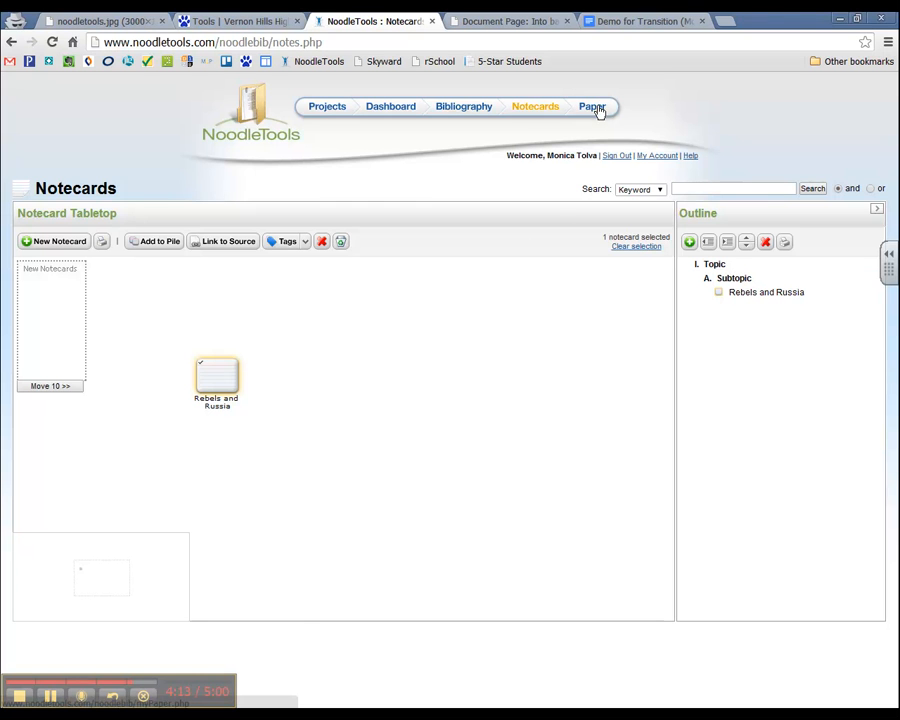
Switch between the research paper in Google Docs and the notecards and outline in NoodleTools, ending on the notecards
{"action": "left_click", "coordinate": [636, 24]}
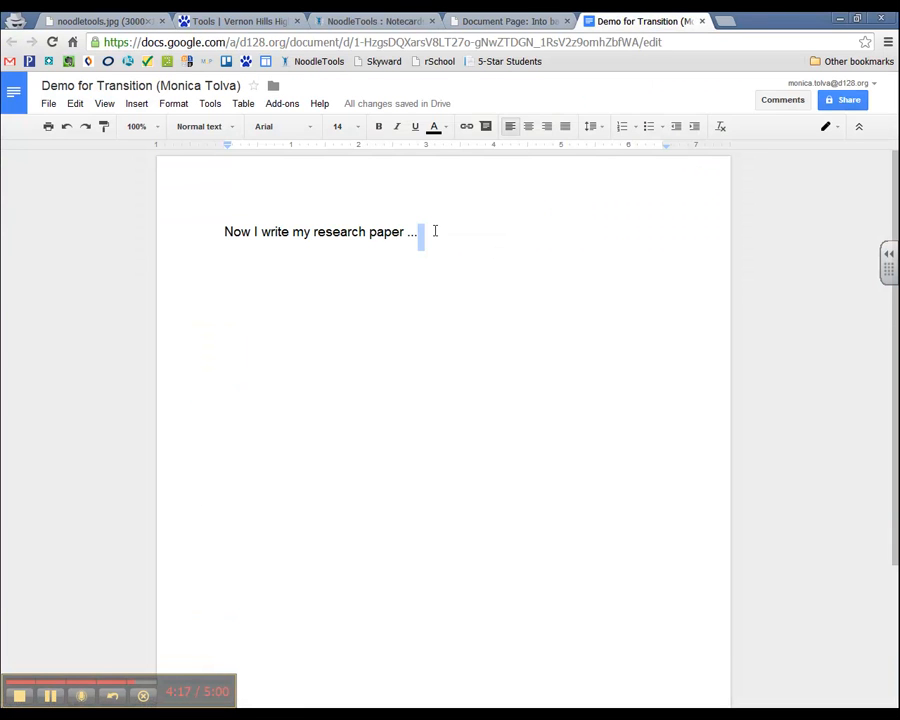
{"action": "left_click", "coordinate": [386, 19]}
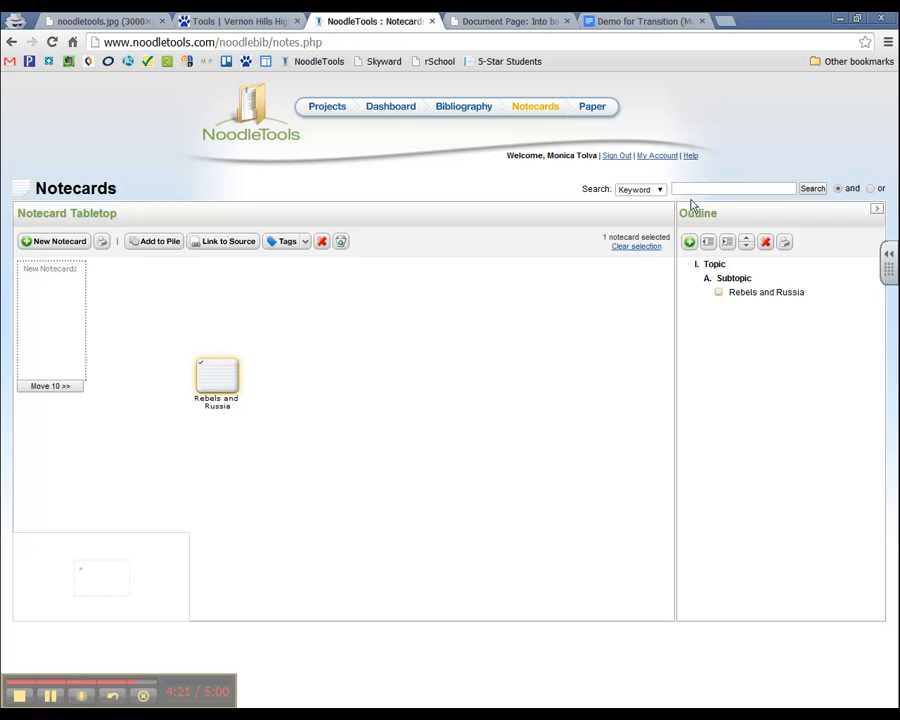
{"action": "left_click", "coordinate": [628, 22]}
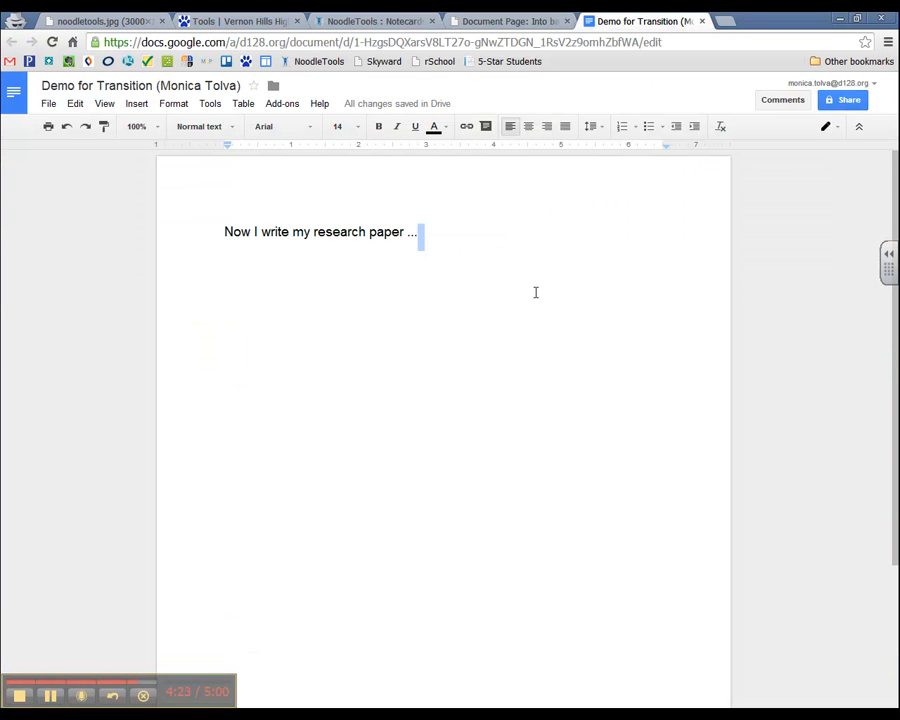
{"action": "left_click", "coordinate": [350, 21]}
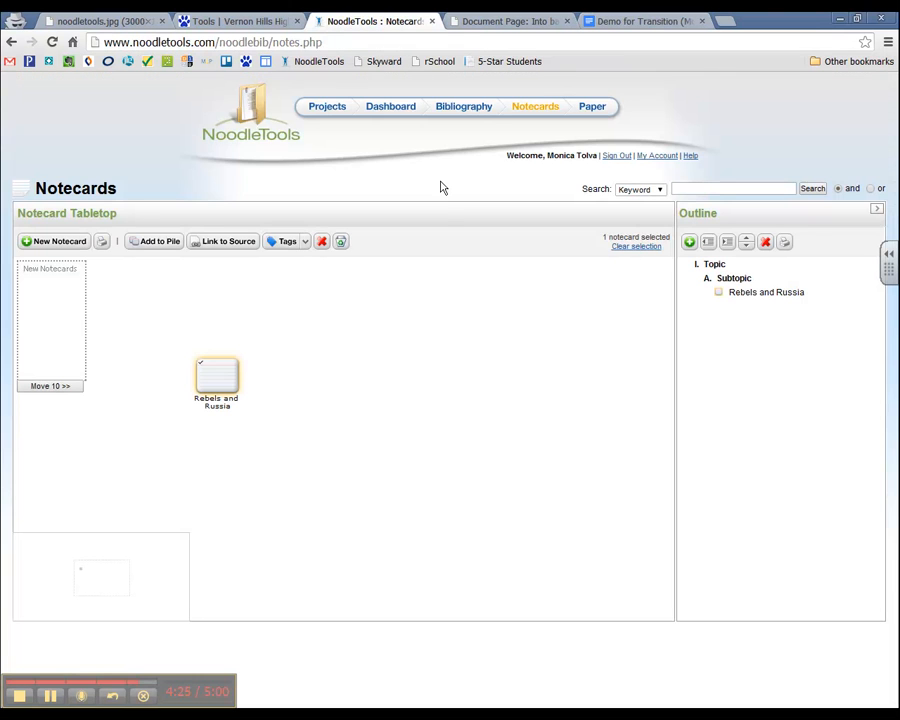